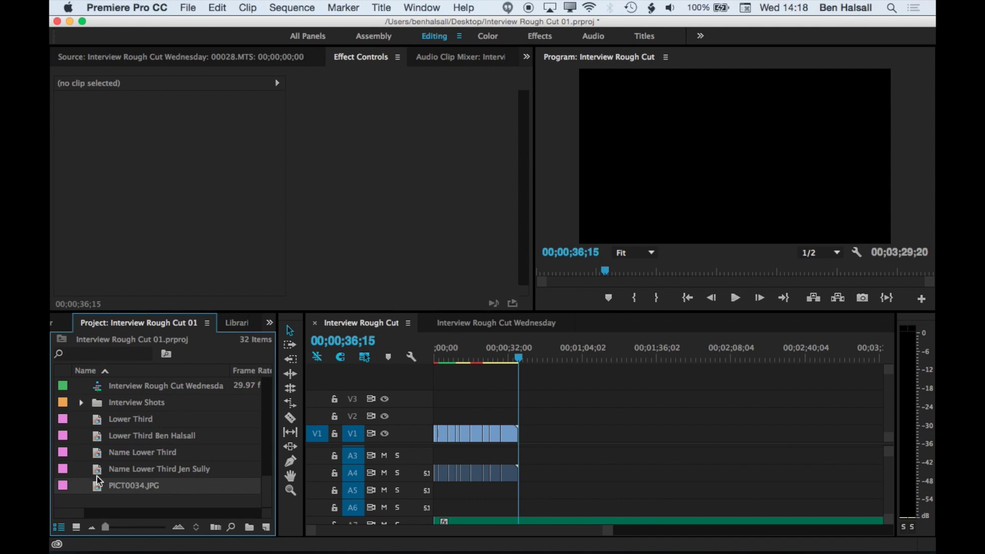
- Add the Thames photo PICT0034.JPG to V1 of Interview Rough Cut, after the interview clips
double_click(100, 492)
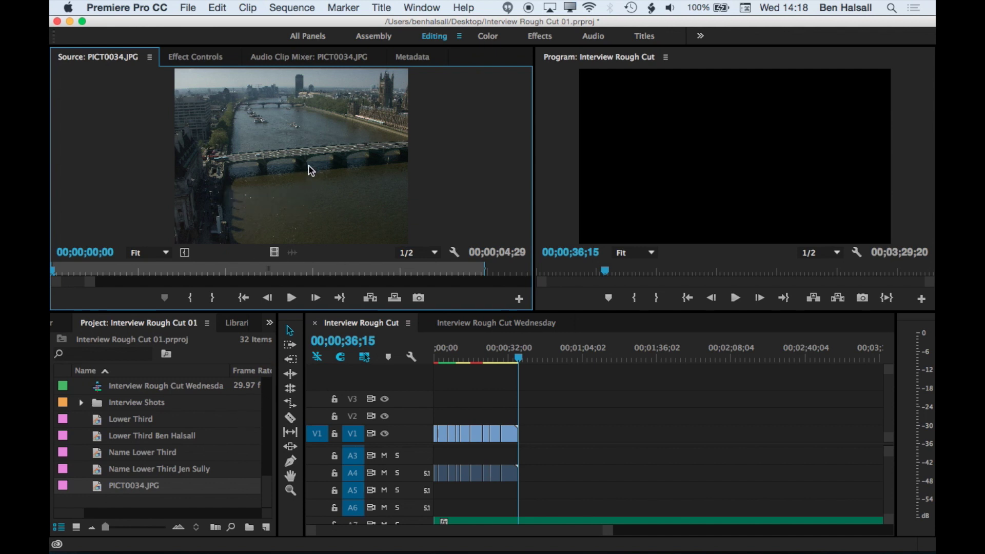
left_click_drag(310, 171, 549, 436)
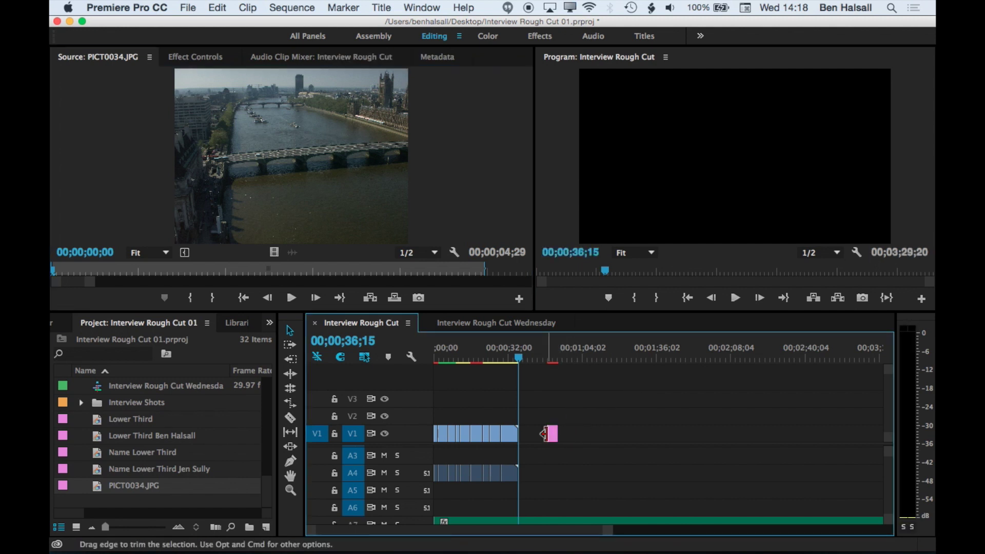
left_click(550, 358)
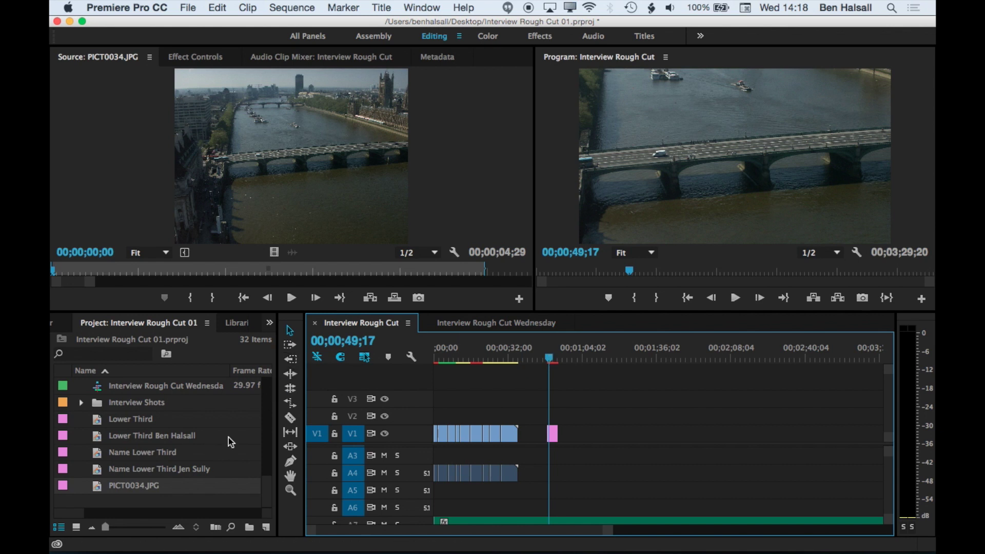
left_click(196, 478)
scroll(195, 477, "right", 1)
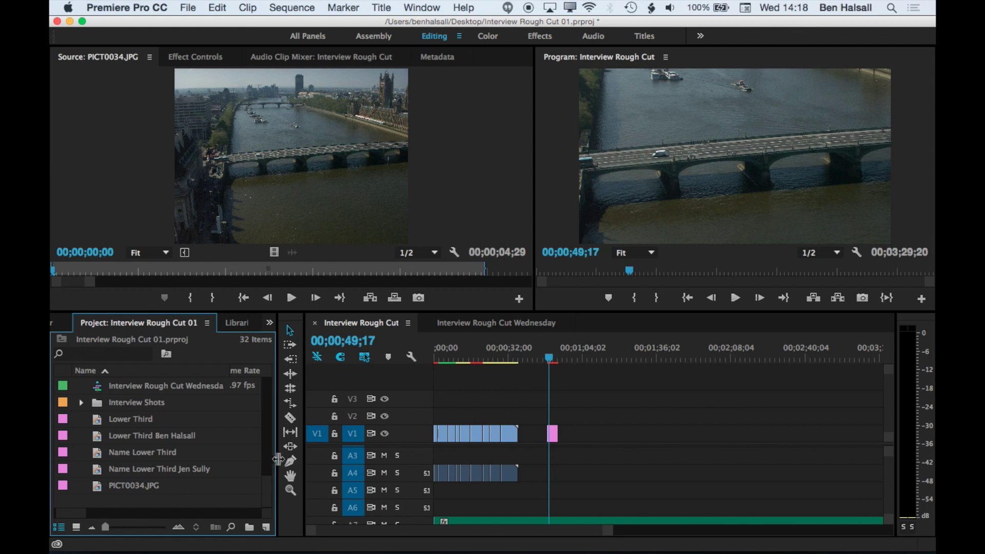
- Confirm PICT0034.JPG's Video Info reads 3264 x 2448, then shrink the Project panel to widen the Timeline
left_click_drag(278, 459, 609, 449)
scroll(358, 450, "right", 1)
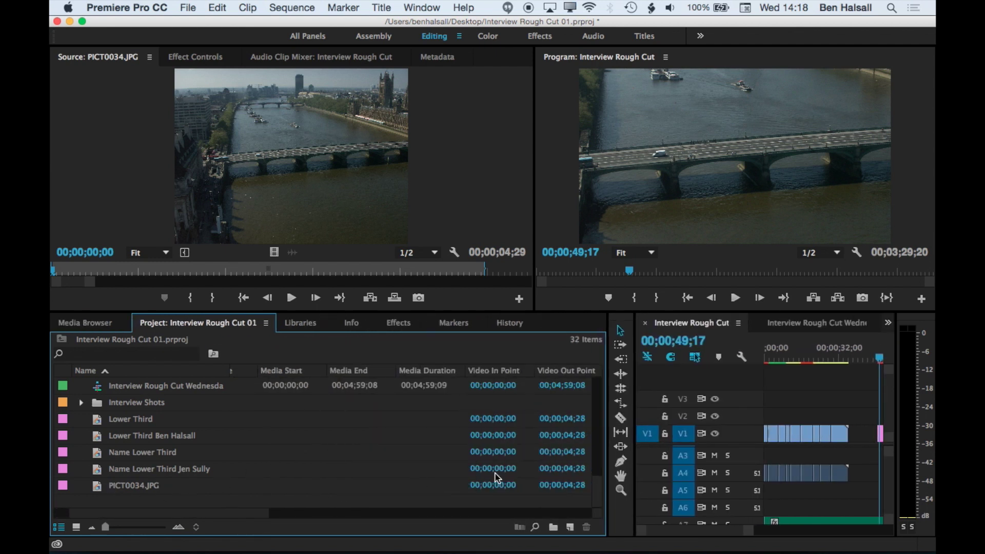
scroll(467, 436, "right", 10)
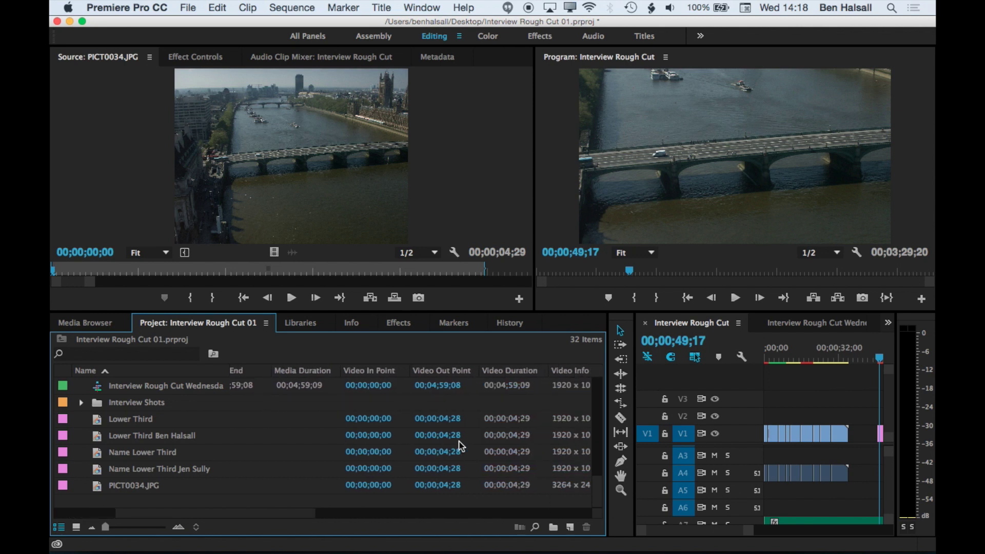
scroll(462, 447, "right", 1)
left_click(333, 488)
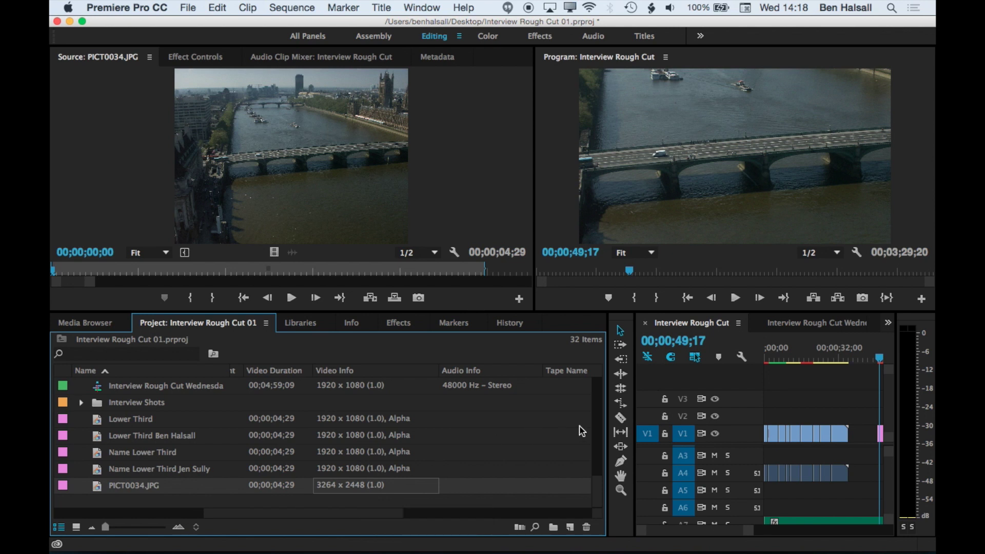
left_click_drag(608, 429, 232, 414)
left_click_drag(635, 409, 248, 397)
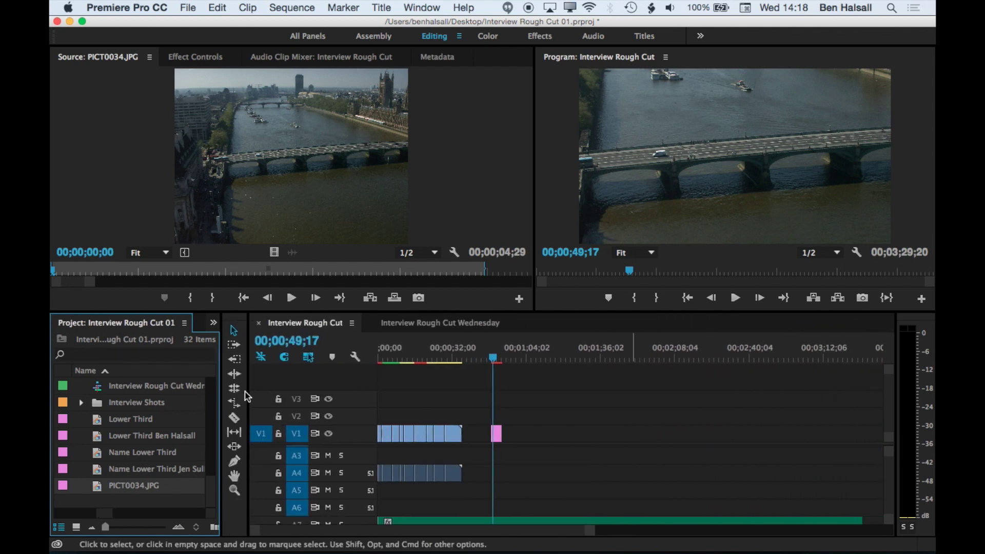
- Zoom the timeline onto PICT0034.JPG, play it back, and load the sequence clip in the Source monitor
left_click(491, 358)
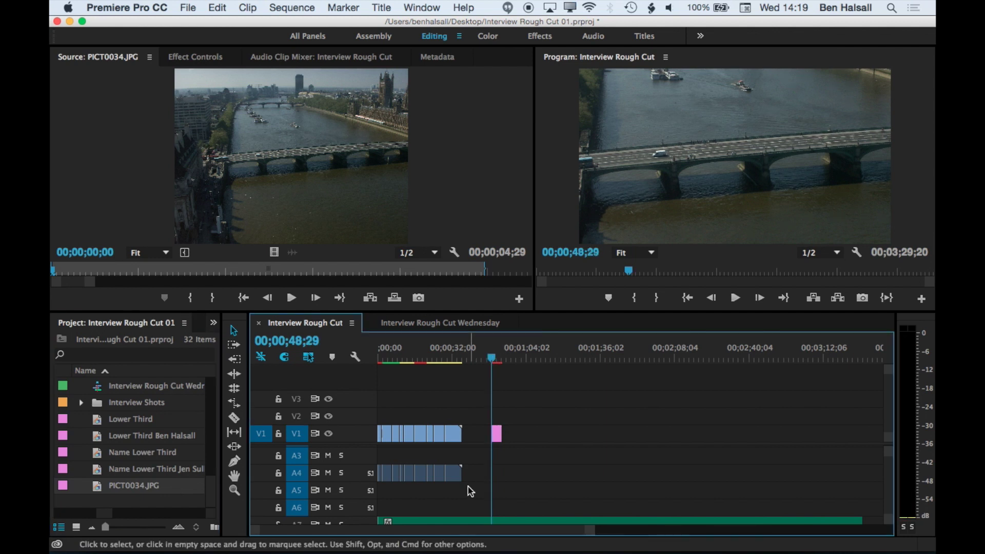
key("=")
key("=")
key("=")
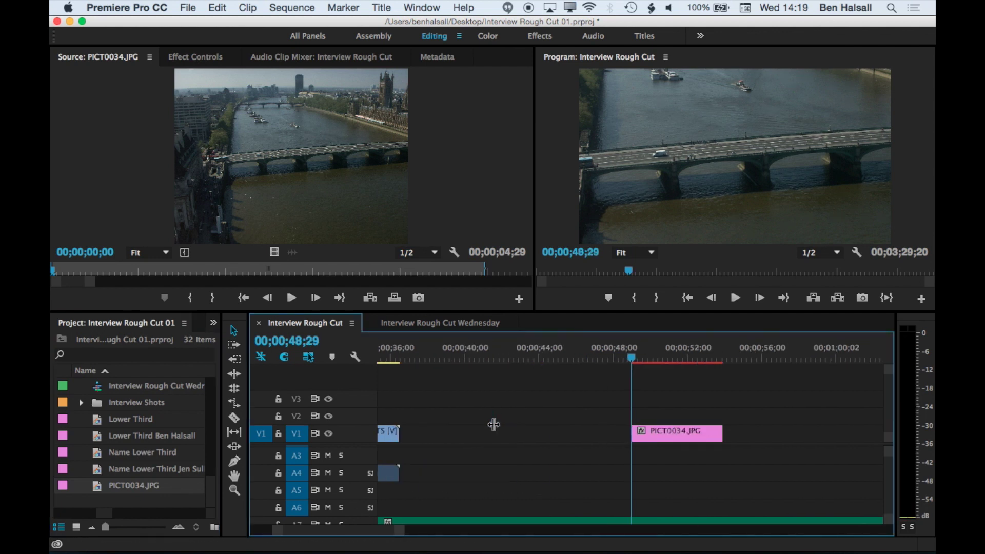
key("=")
key("=")
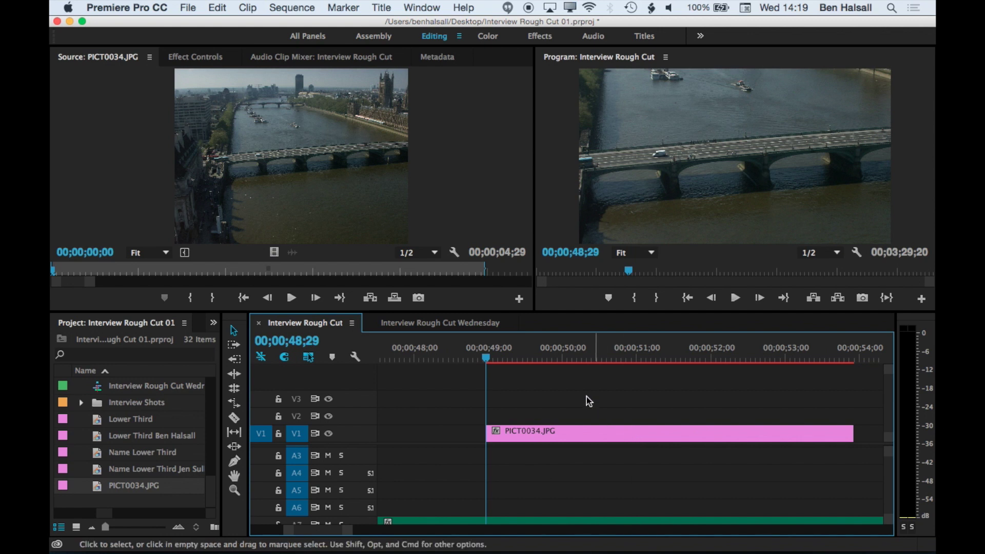
key("space")
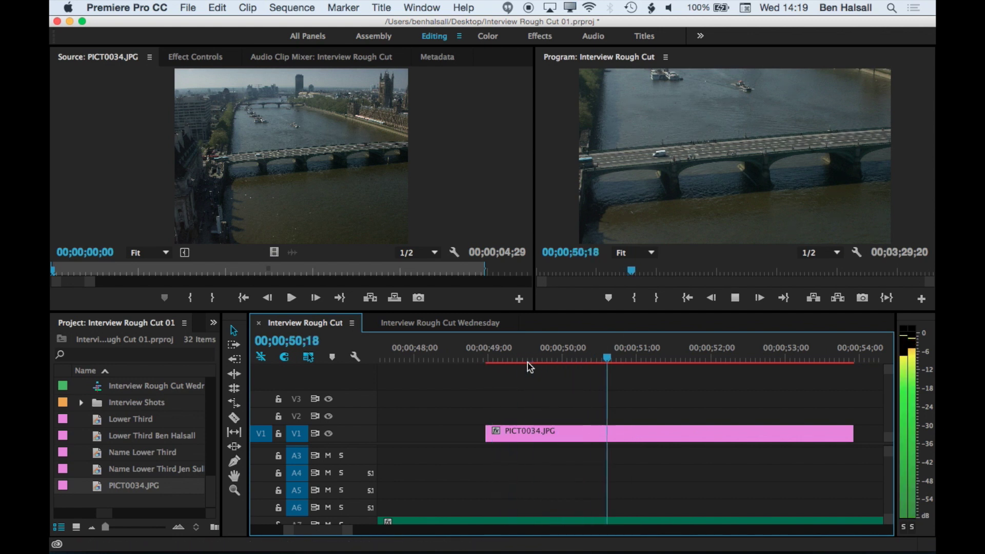
key("space")
left_click_drag(529, 359, 488, 356)
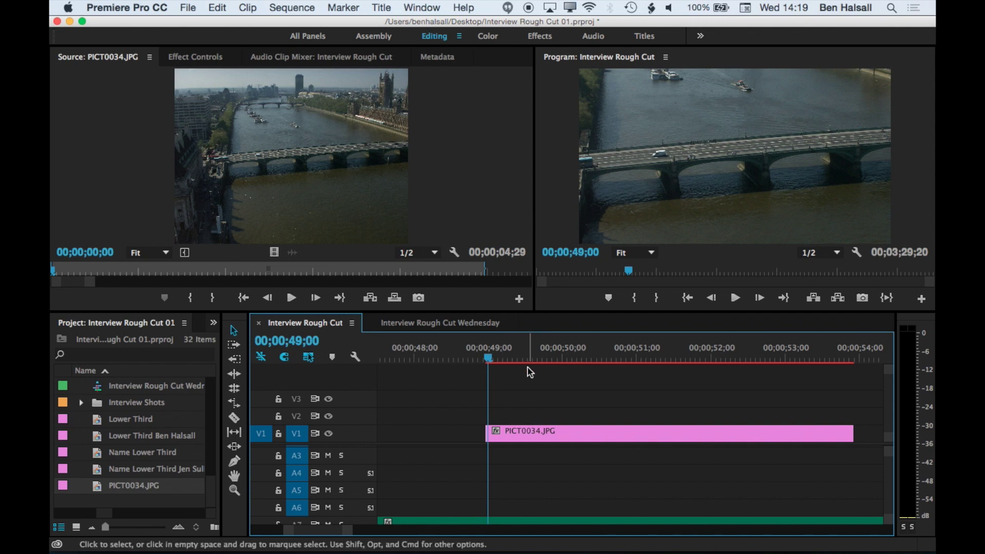
double_click(539, 436)
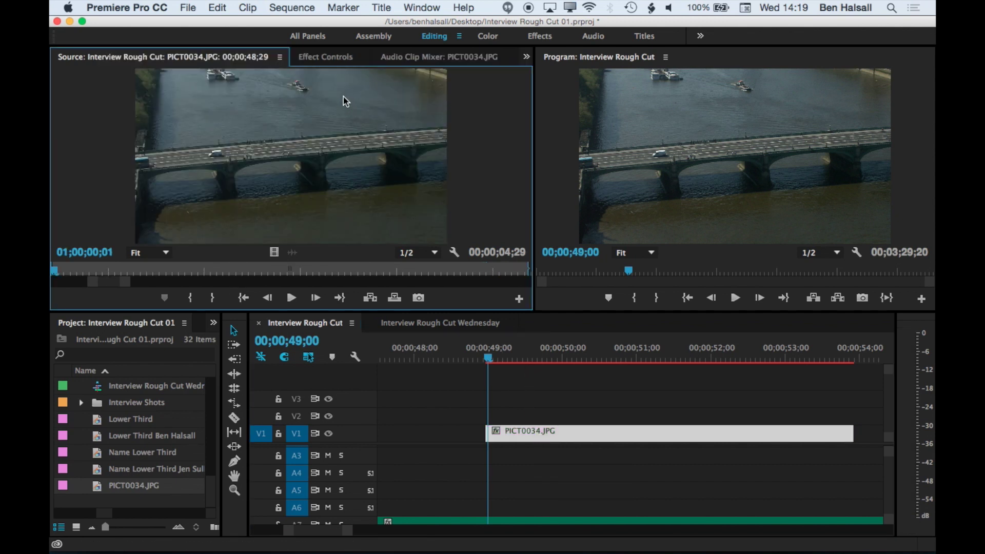
- In Effect Controls > Motion, set the photo's Position to 996, 1156 at the clip's first frame
left_click(332, 57)
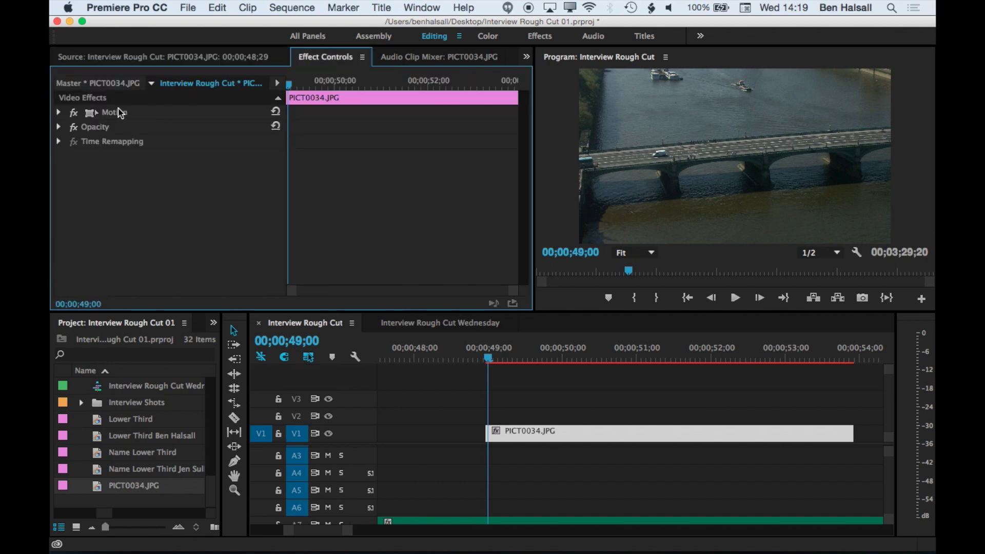
left_click(58, 112)
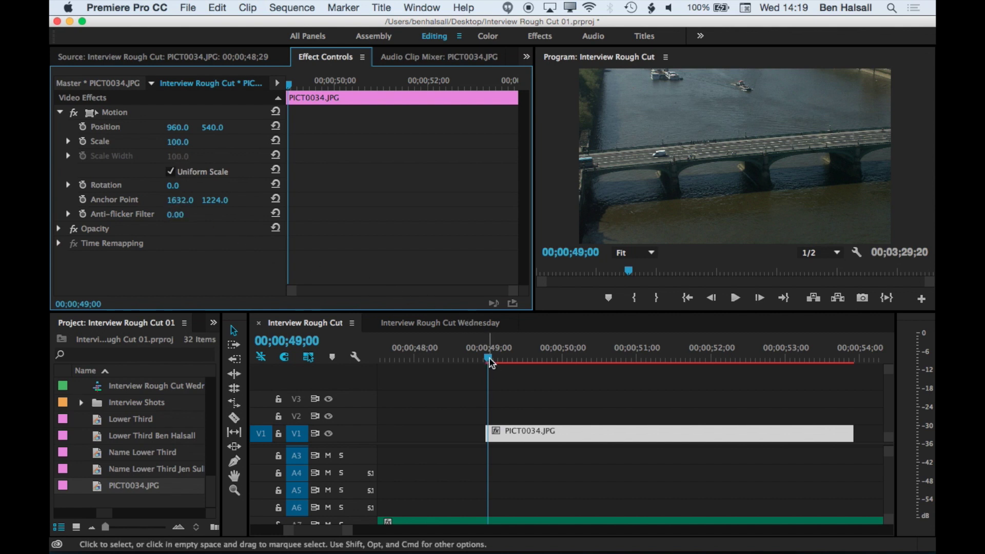
left_click_drag(492, 363, 486, 362)
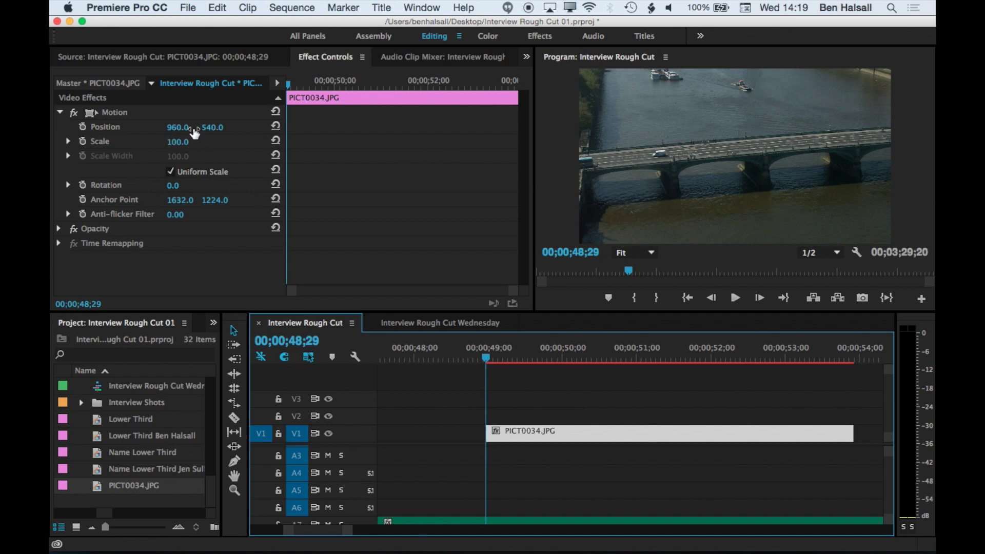
left_click_drag(180, 128, 216, 128)
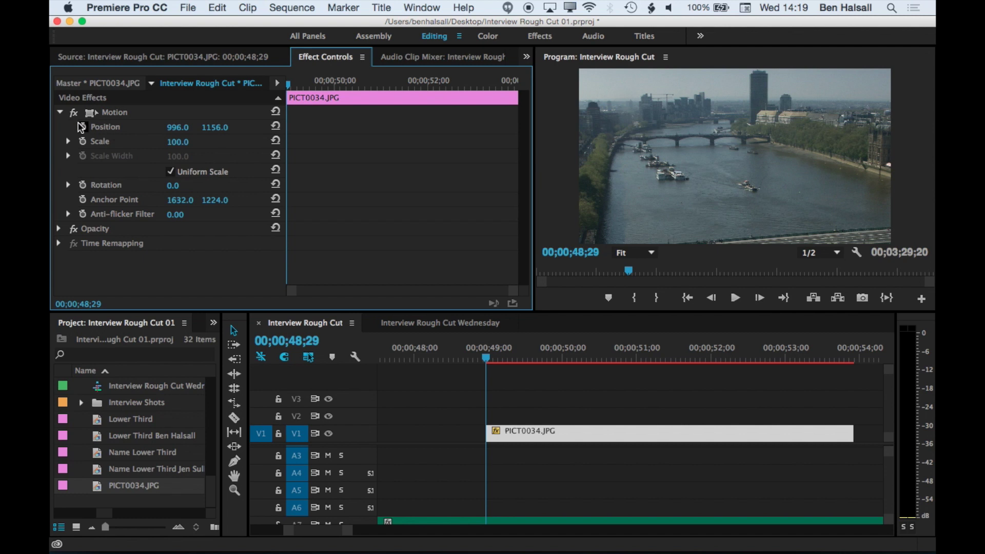
- Turn on Position and Scale keyframing, then move the playhead later in the clip
left_click(82, 126)
left_click(82, 142)
left_click(534, 359)
left_click_drag(535, 360, 624, 358)
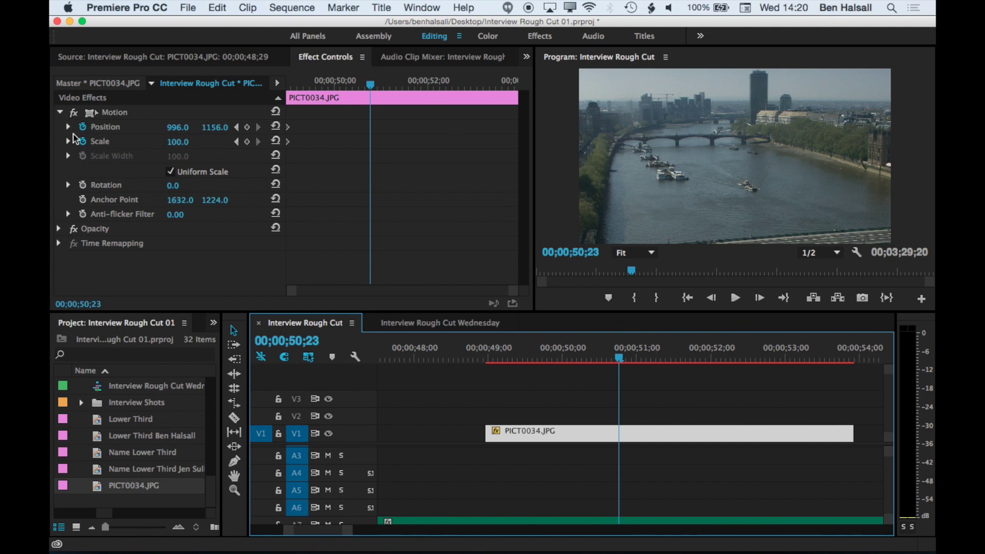
- At 50;23, set Scale to 64 and Position to 1015, 755, creating end keyframes
left_click(181, 141)
left_click_drag(180, 140, 162, 140)
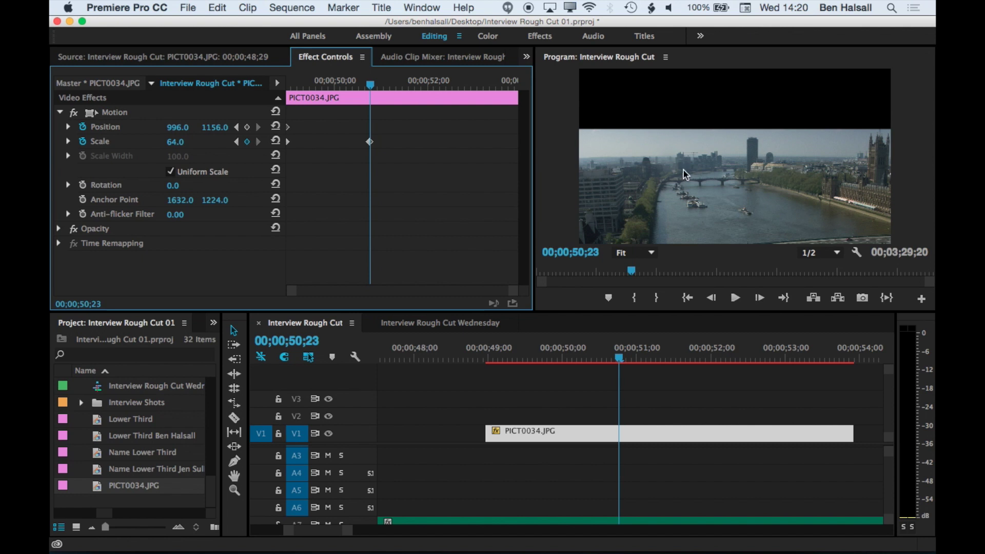
left_click_drag(180, 126, 139, 132)
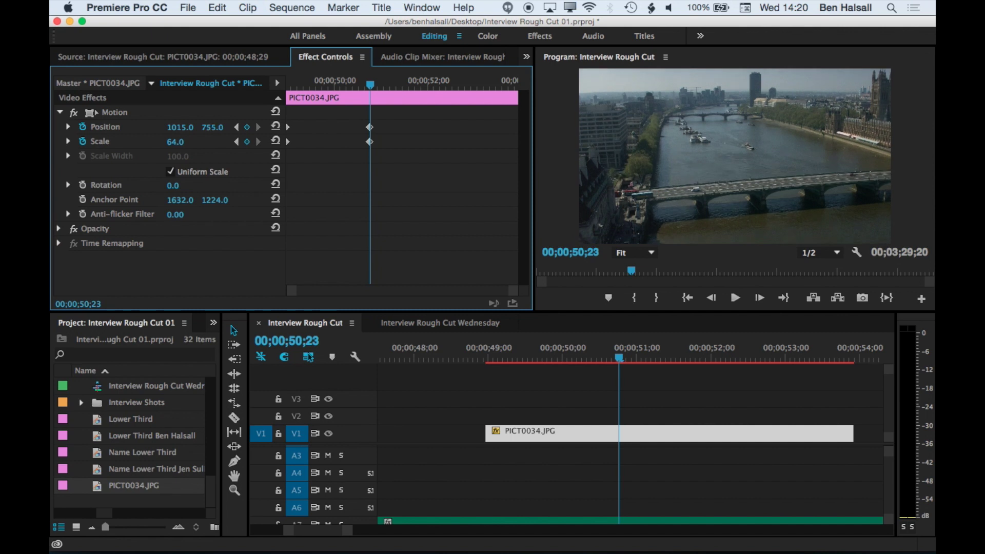
left_click_drag(619, 362, 637, 348)
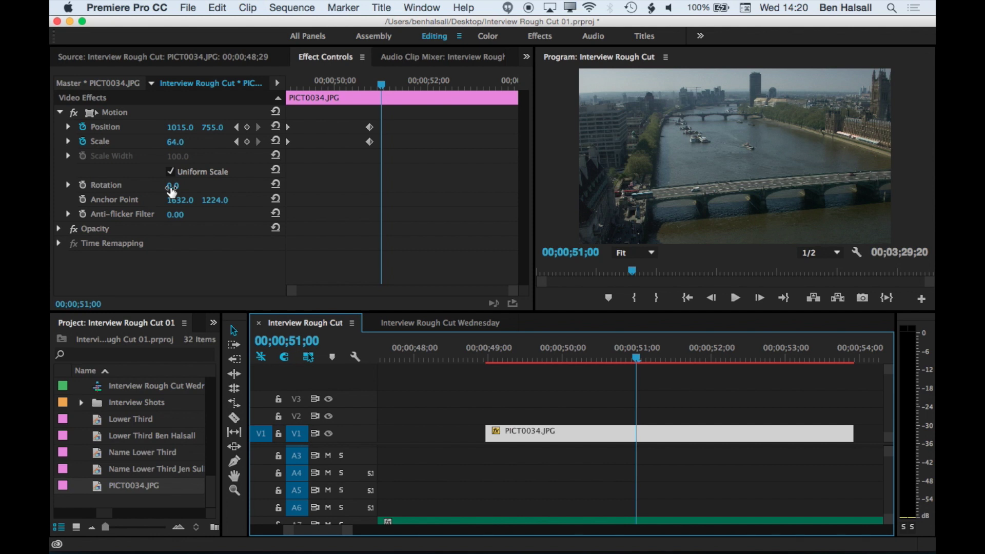
left_click(172, 189)
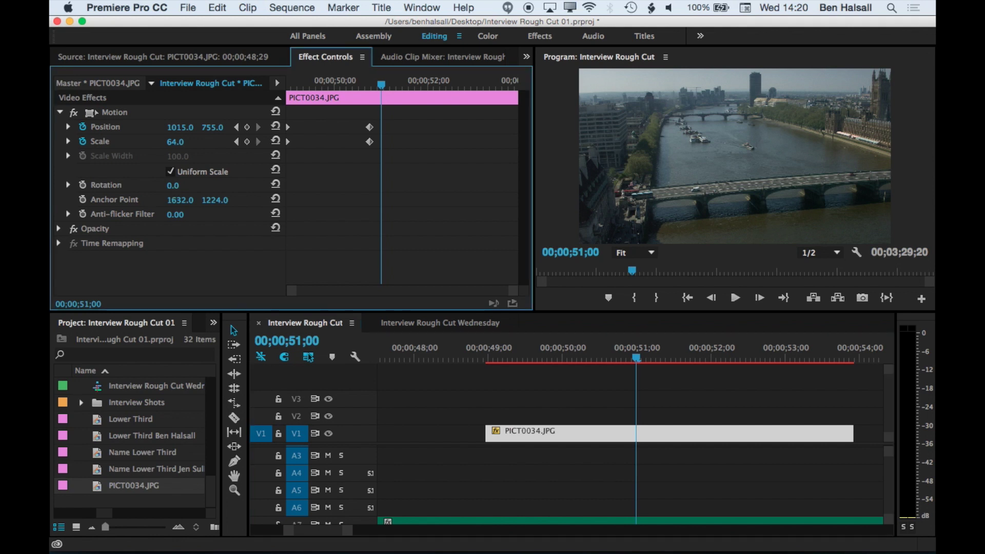
- Try different Rotation values on the photo, ending at -90°
left_click_drag(172, 186, 219, 185)
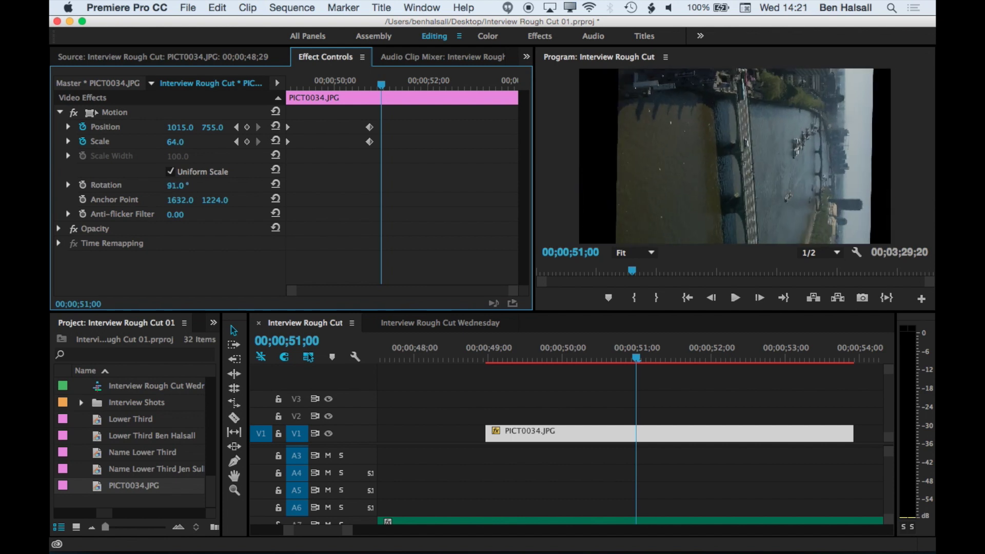
left_click_drag(218, 185, 133, 185)
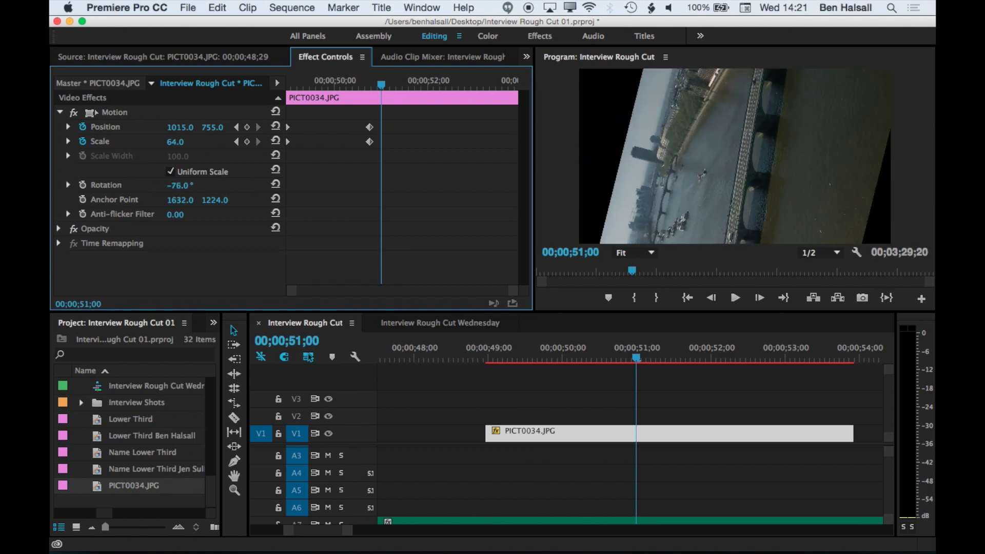
left_click(183, 186)
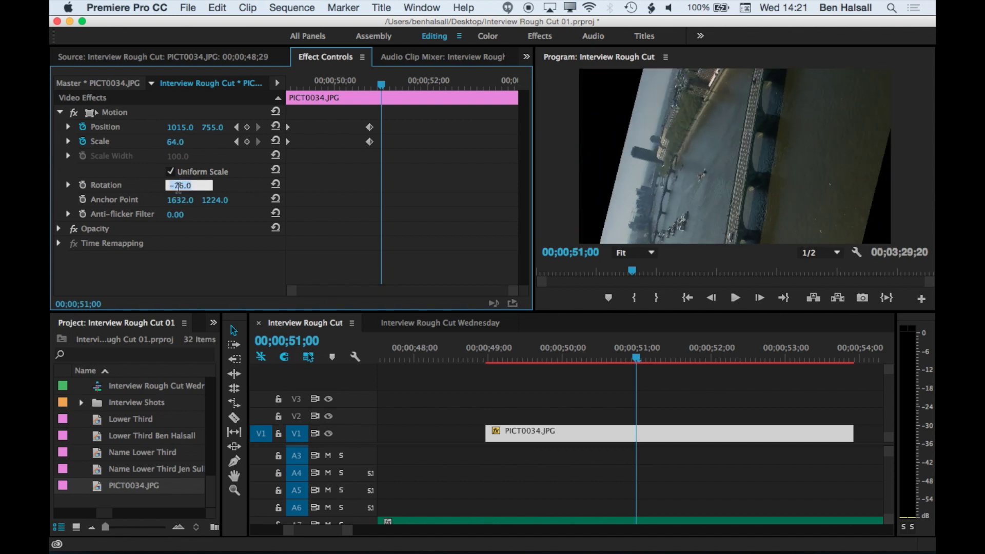
key("Return")
left_click_drag(182, 191, 214, 191)
left_click(178, 187)
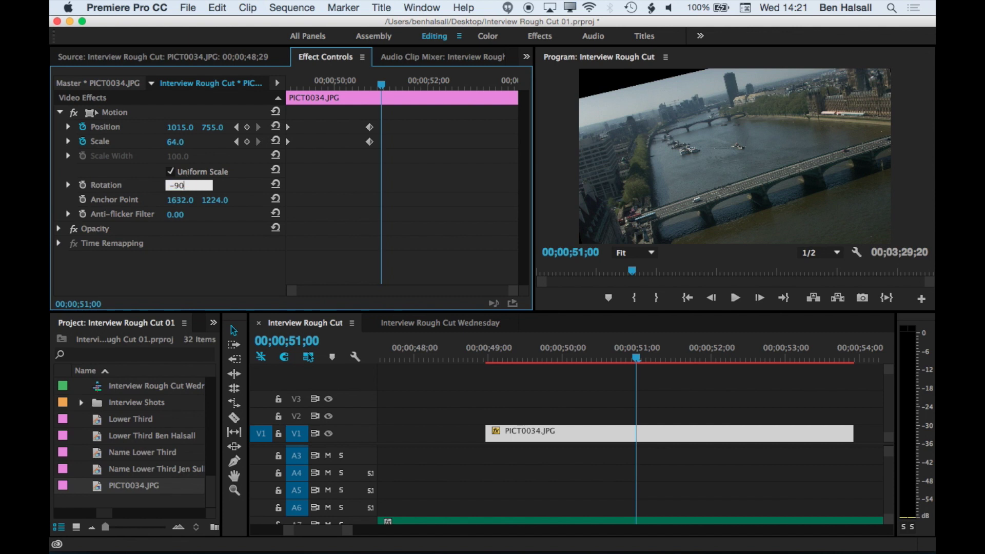
key("Return")
- Enter Rotation 90, then 0 so the photo sits upright, and return the playhead to 49;00
left_click(178, 186)
type("90")
key("Return")
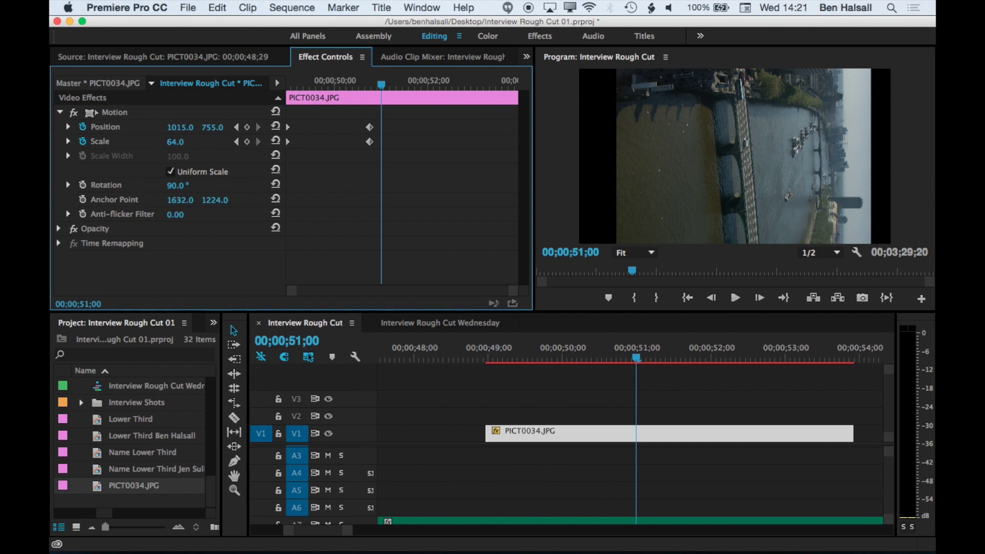
left_click(189, 182)
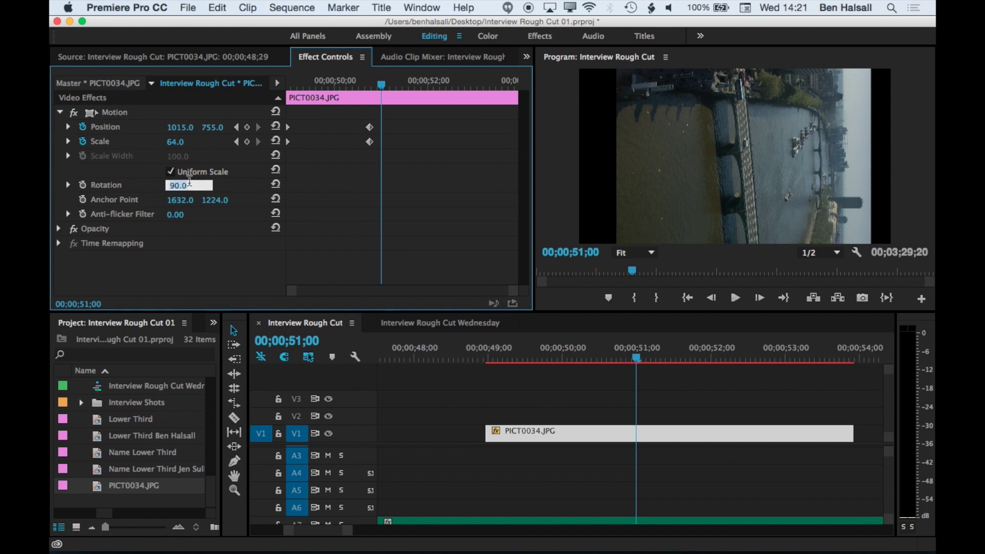
type("0")
key("Return")
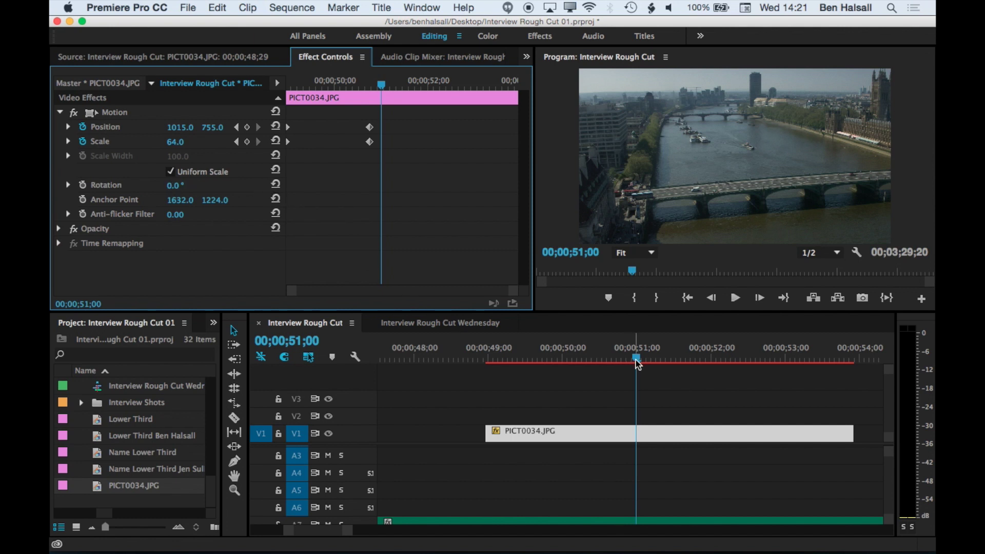
left_click_drag(637, 358, 488, 359)
- Preview the zoom, then marquee-select the end Position and Scale keyframes and replay
key("space")
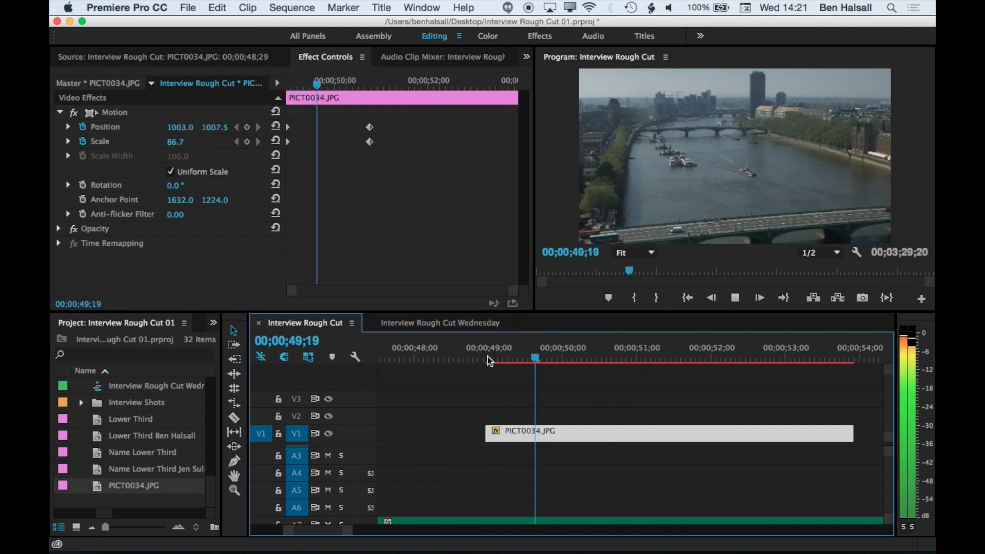
key("space")
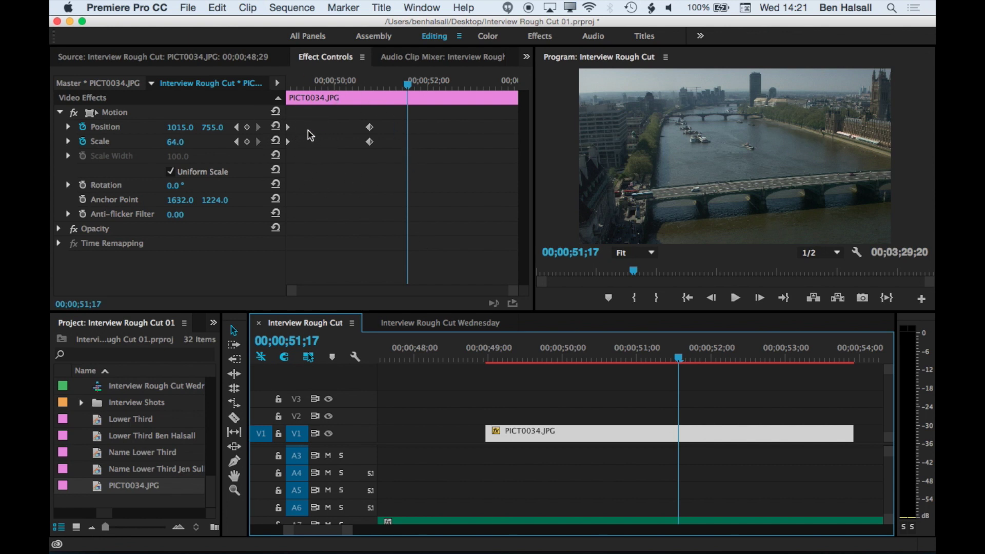
left_click_drag(349, 121, 383, 161)
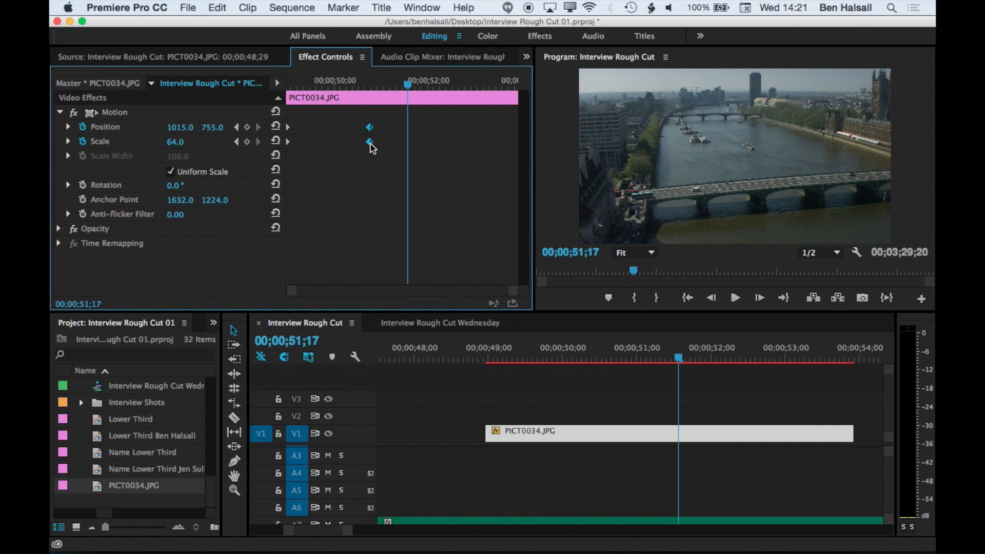
left_click(346, 114)
left_click_drag(354, 115, 474, 143)
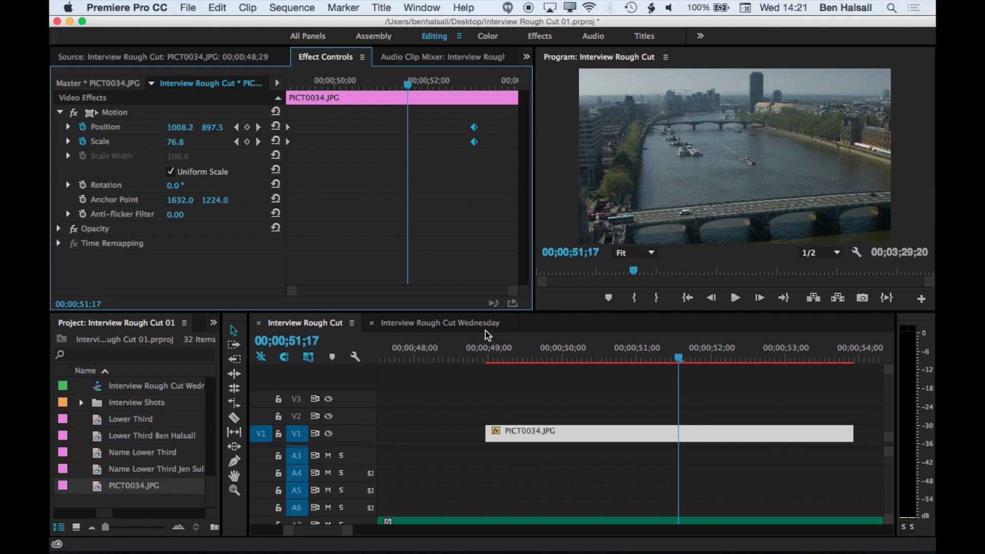
left_click(488, 359)
key("space")
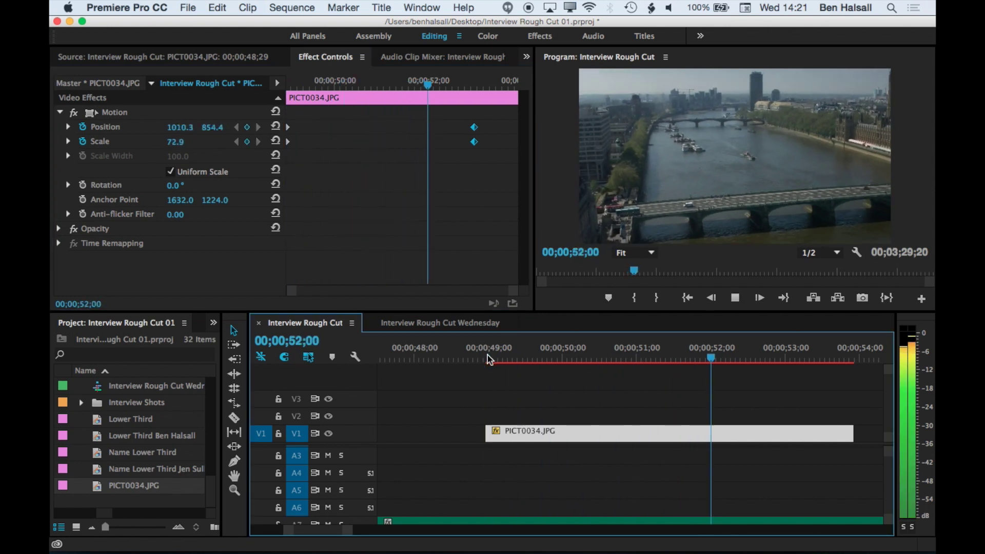
key("space")
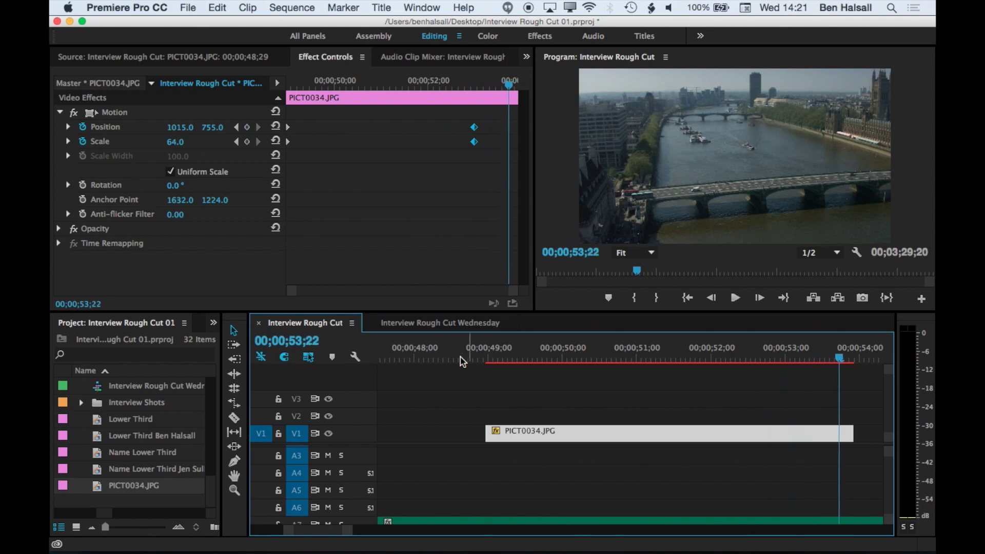
- Drag the end keyframes near the clip start and preview the shortened zoom
left_click(472, 121)
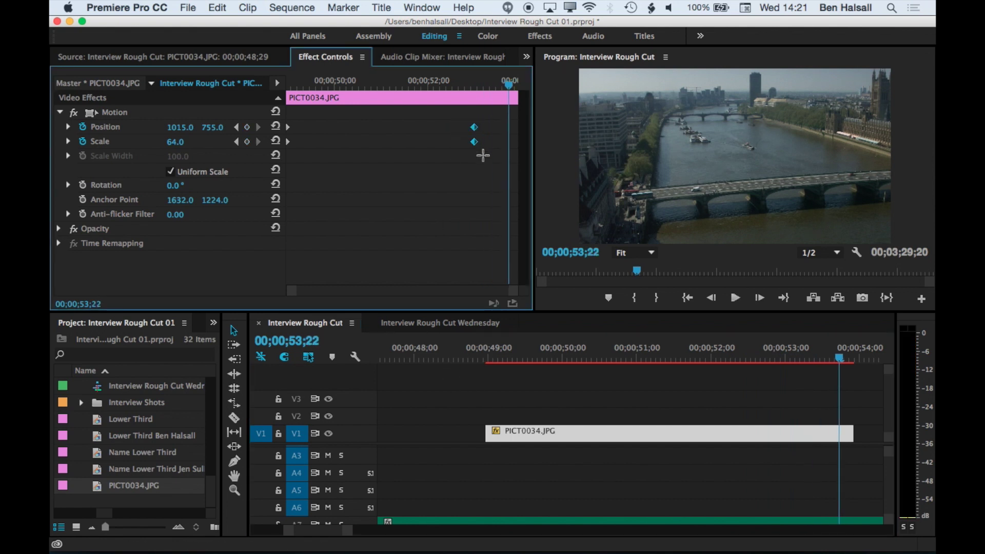
left_click_drag(475, 144, 329, 143)
left_click_drag(303, 85, 276, 86)
key("space")
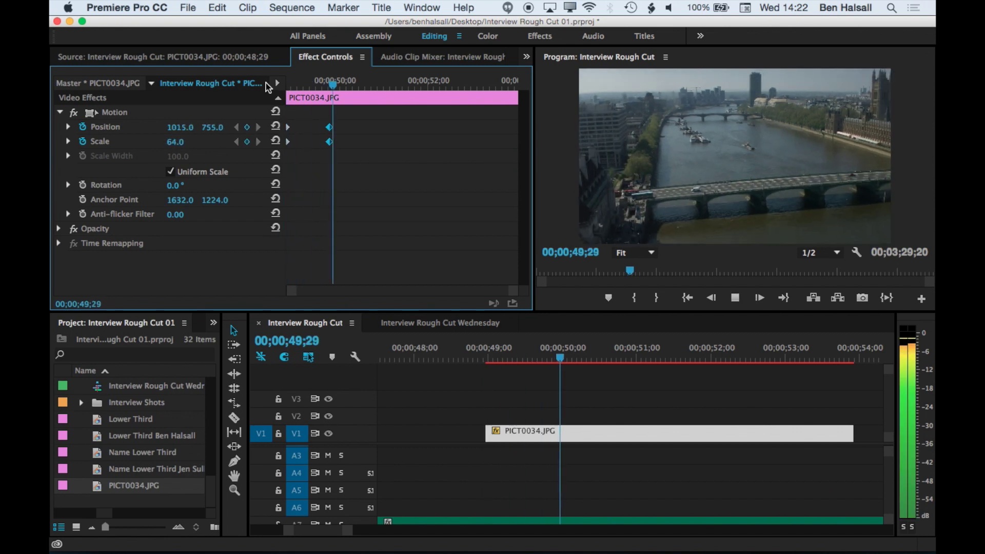
key("space")
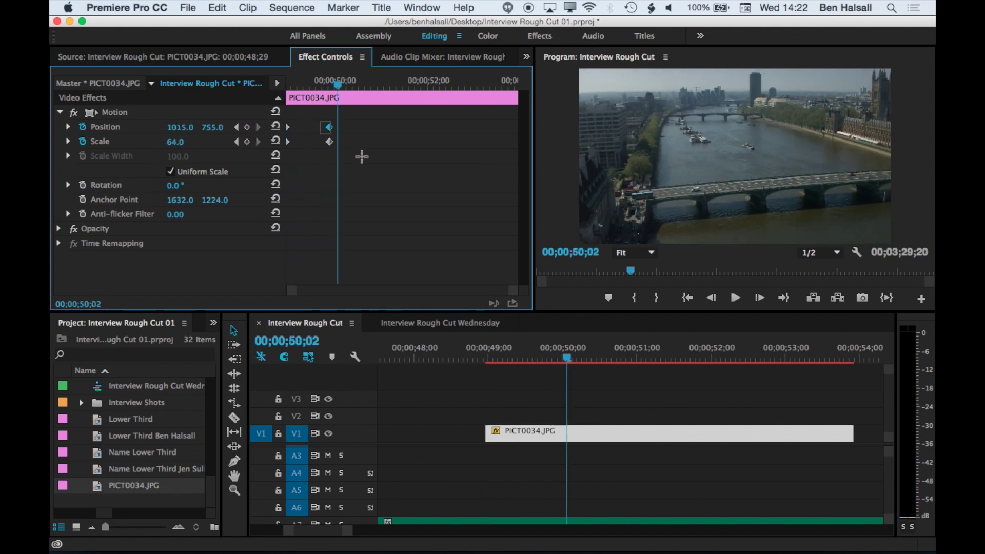
- Drag the end keyframes later, around 52;25, and preview the lengthened zoom
left_click_drag(330, 143, 467, 142)
left_click(426, 83)
key("space")
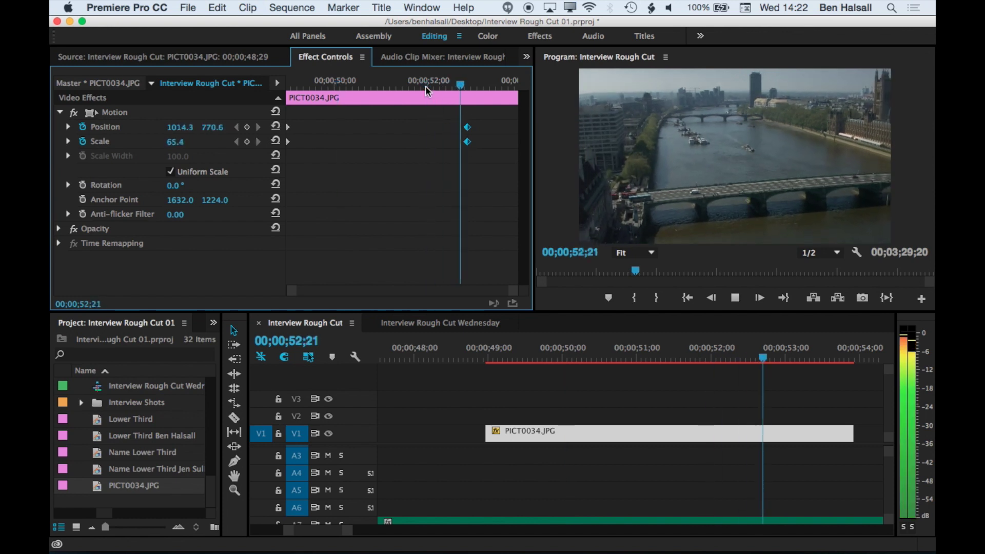
key("space")
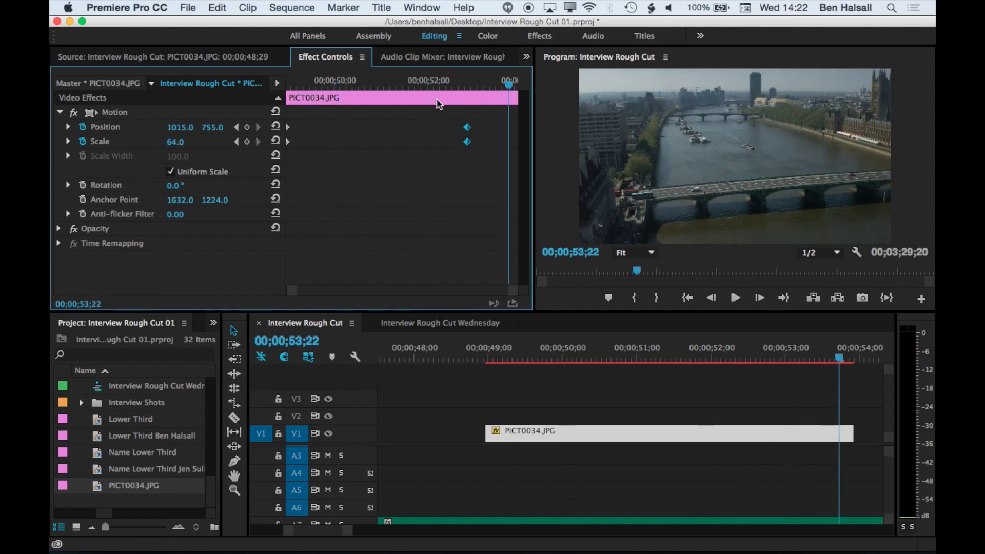
right_click(467, 132)
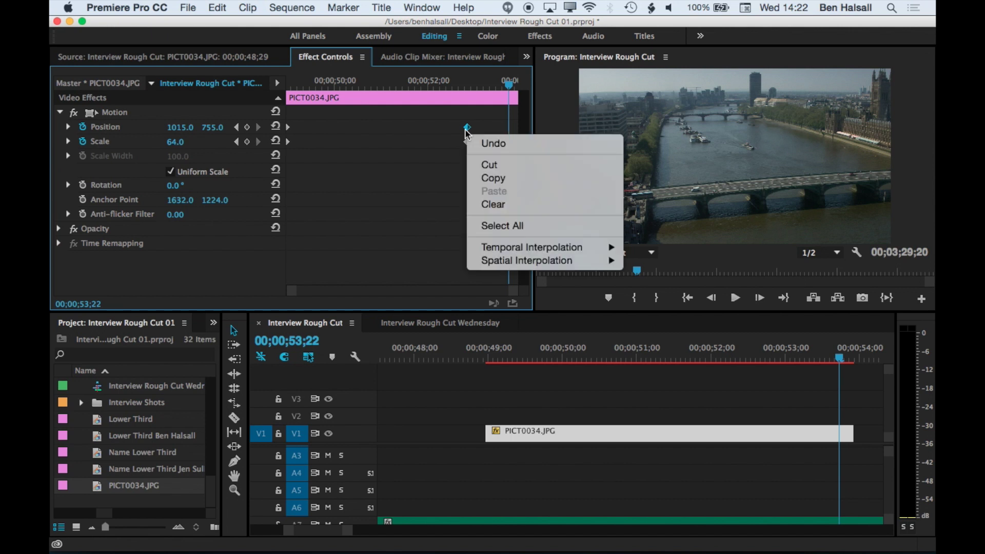
- Apply Ease In temporal interpolation to the end Position and Scale keyframes
mouse_move(504, 249)
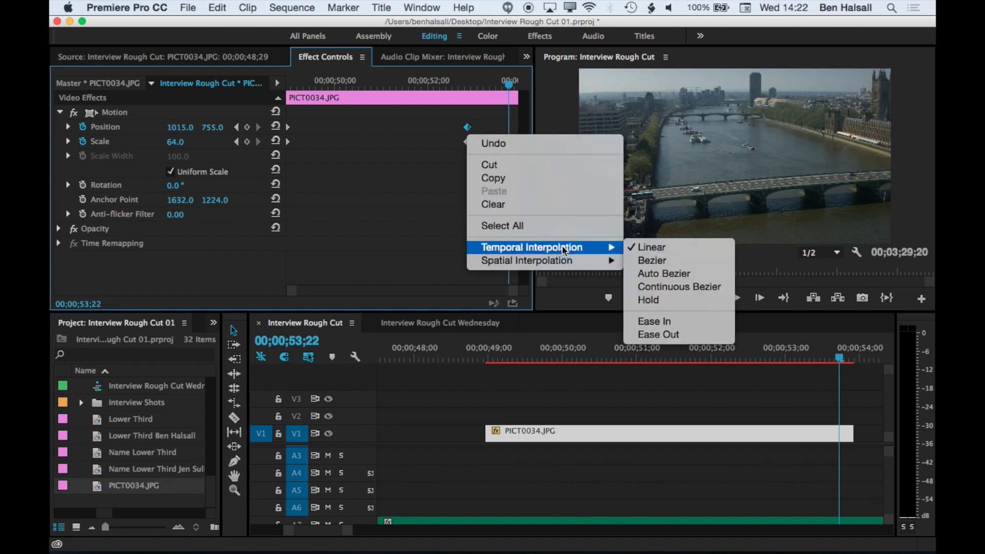
left_click(661, 322)
right_click(467, 141)
left_click(495, 330)
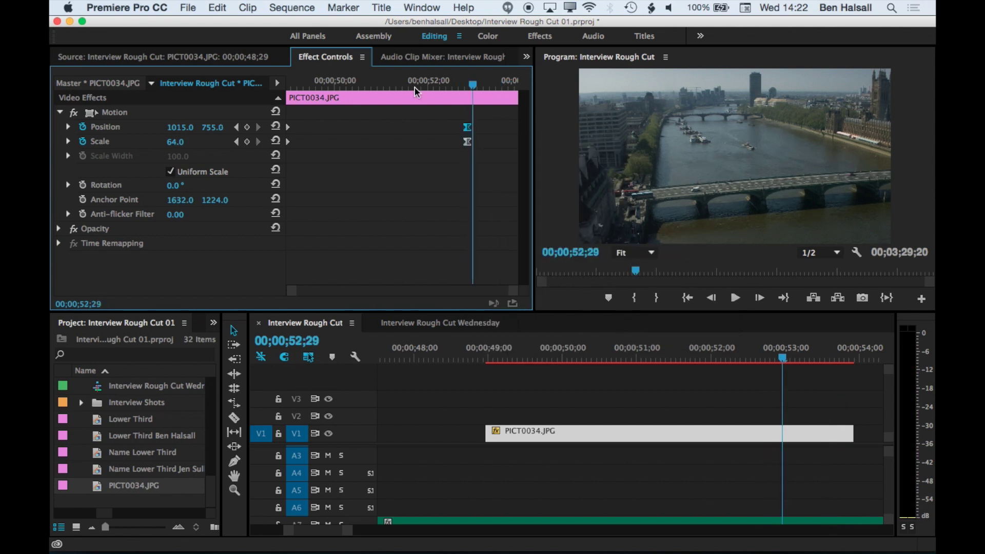
left_click(412, 88)
left_click_drag(412, 87, 448, 85)
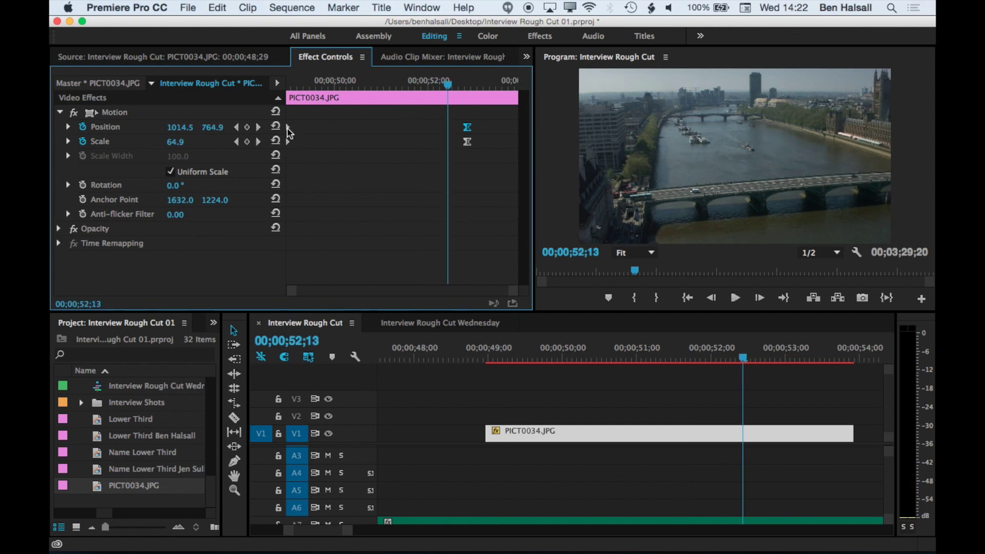
- Apply Ease In to the starting keyframes and play back the eased zoom from 49;07
right_click(290, 147)
mouse_move(356, 260)
left_click(490, 339)
left_click_drag(315, 83, 274, 79)
key("space")
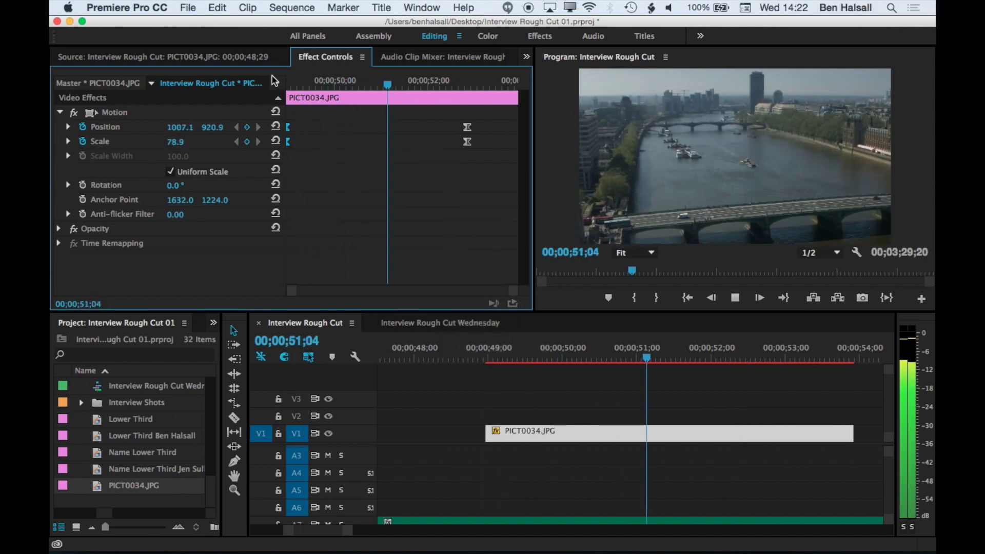
key("space")
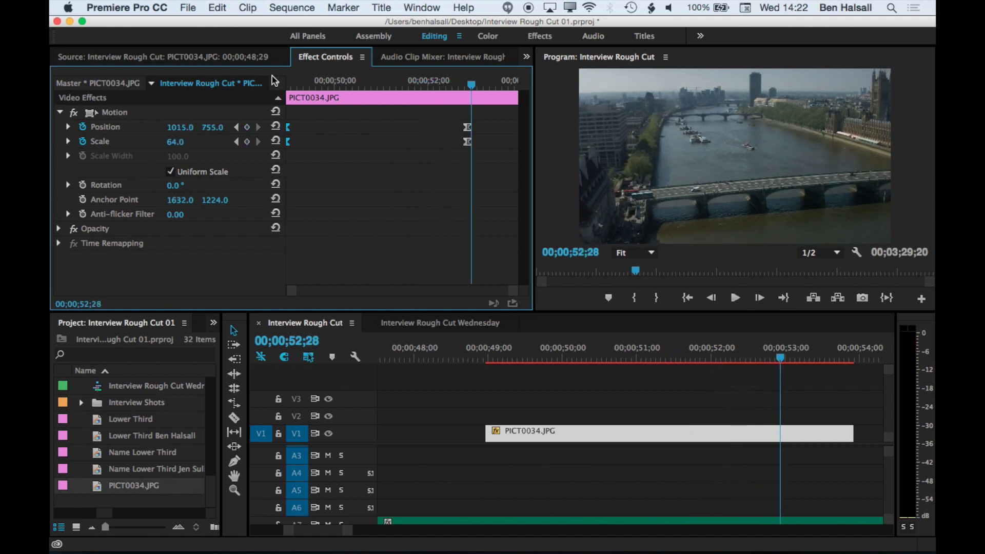